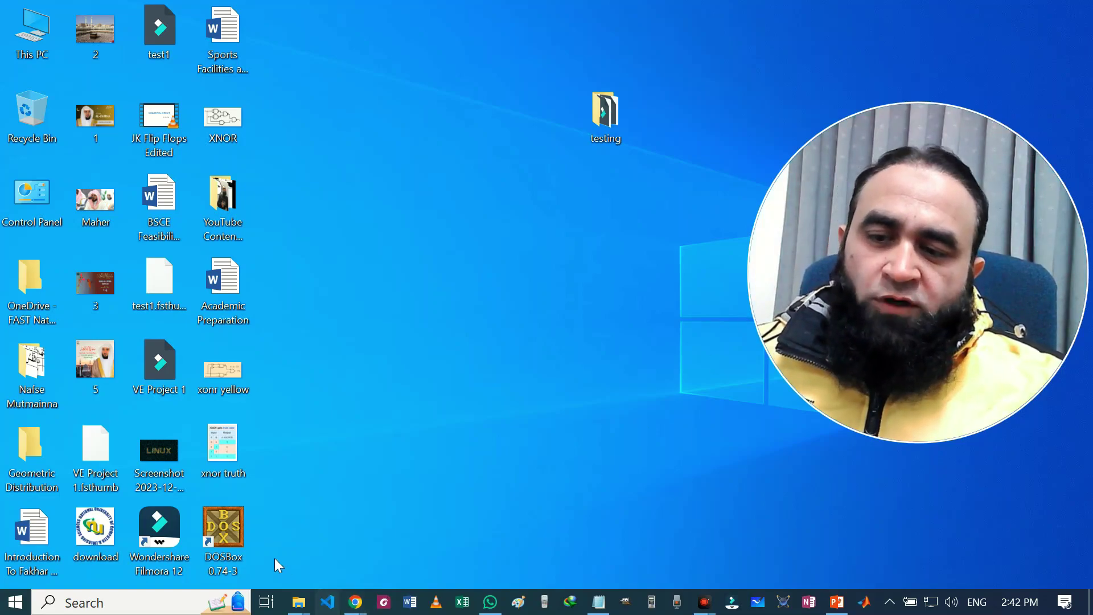
- Start DOSBox 0.74-3, hide its console window, and drag the emulator window to the screen centre
double_click(228, 528)
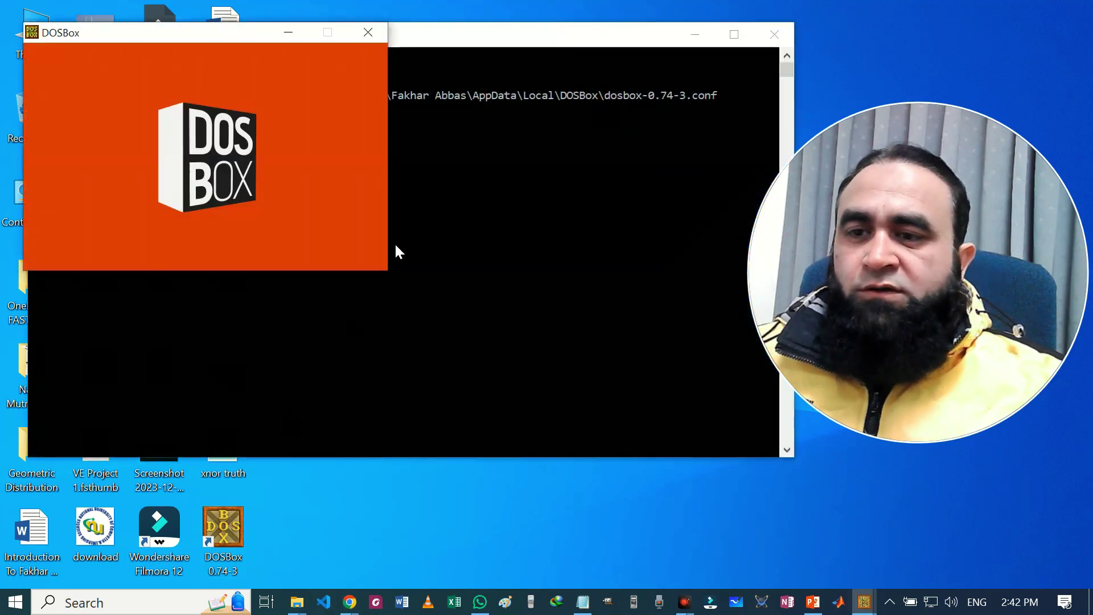
click(694, 34)
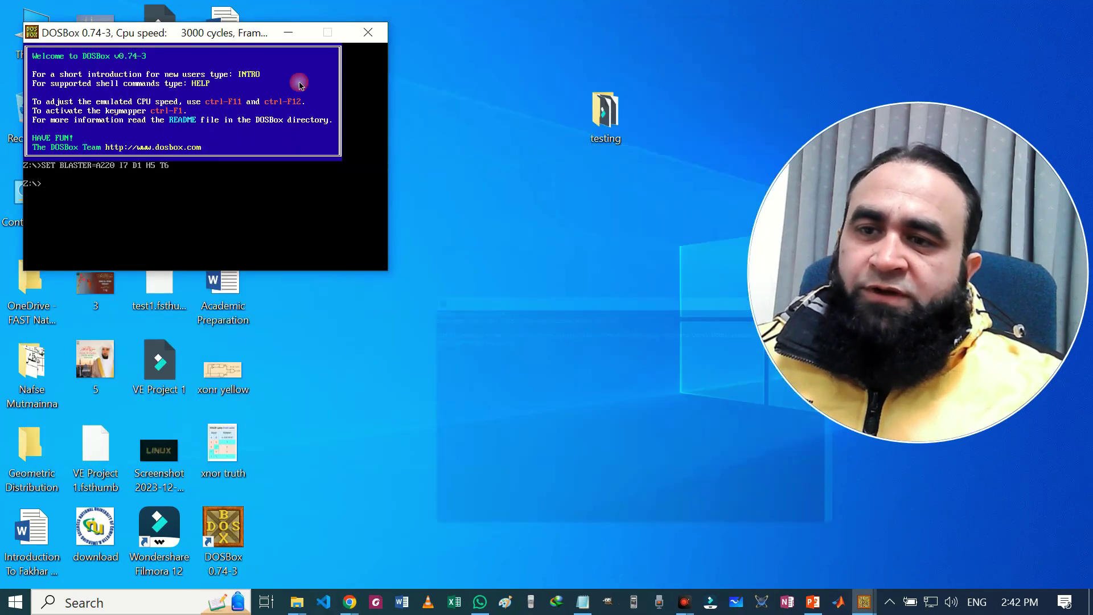
mouse_move(194, 36)
mouse_down()
mouse_move(500, 174)
mouse_move(509, 202)
mouse_move(496, 198)
mouse_up()
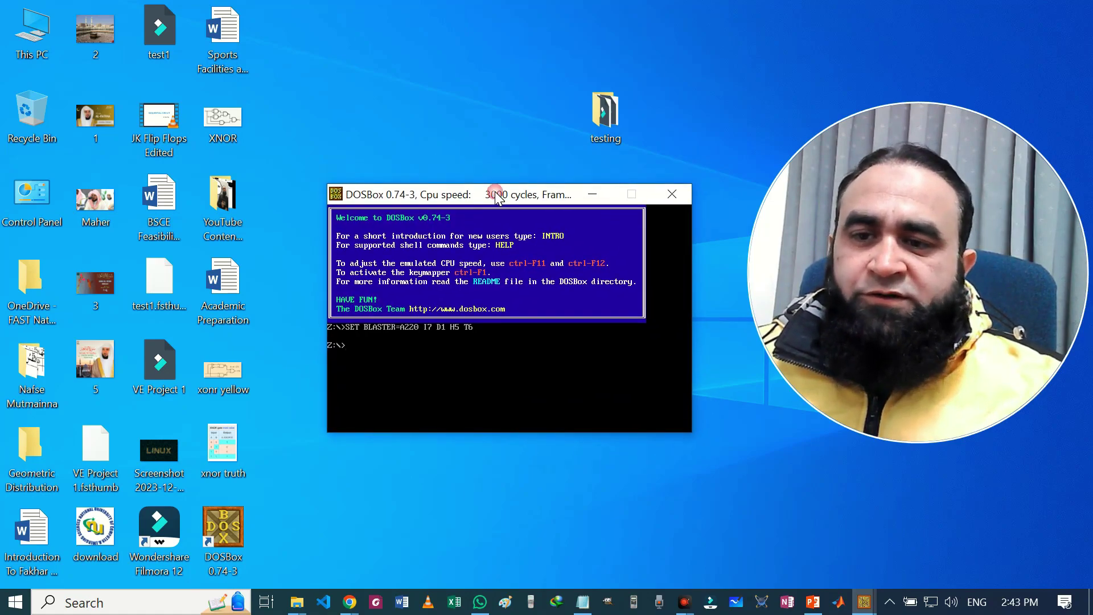
drag(497, 198, 499, 193)
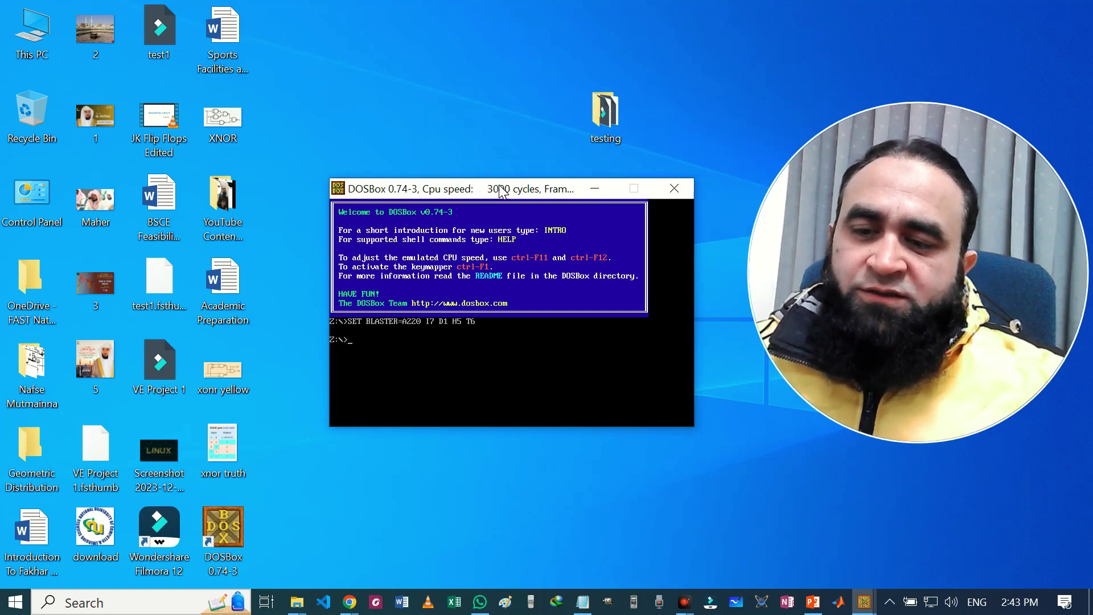
- Browse to C:\Program Files (x86)\DOSBox-0.74-3 and select the DOSBox 0.74-3 Options file
double_click(42, 43)
click(303, 334)
double_click(302, 335)
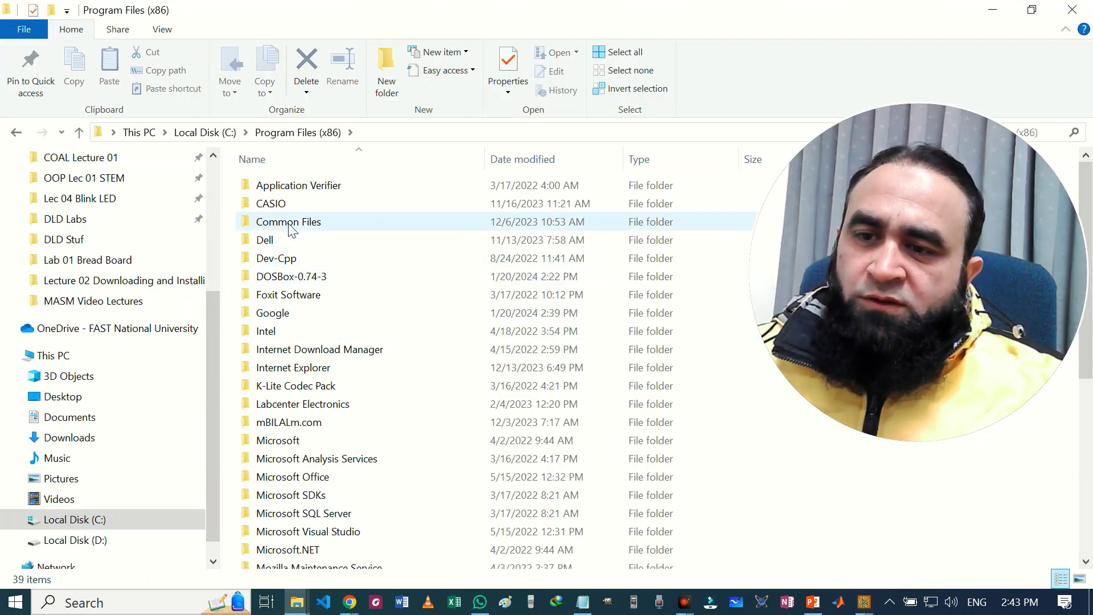
double_click(307, 279)
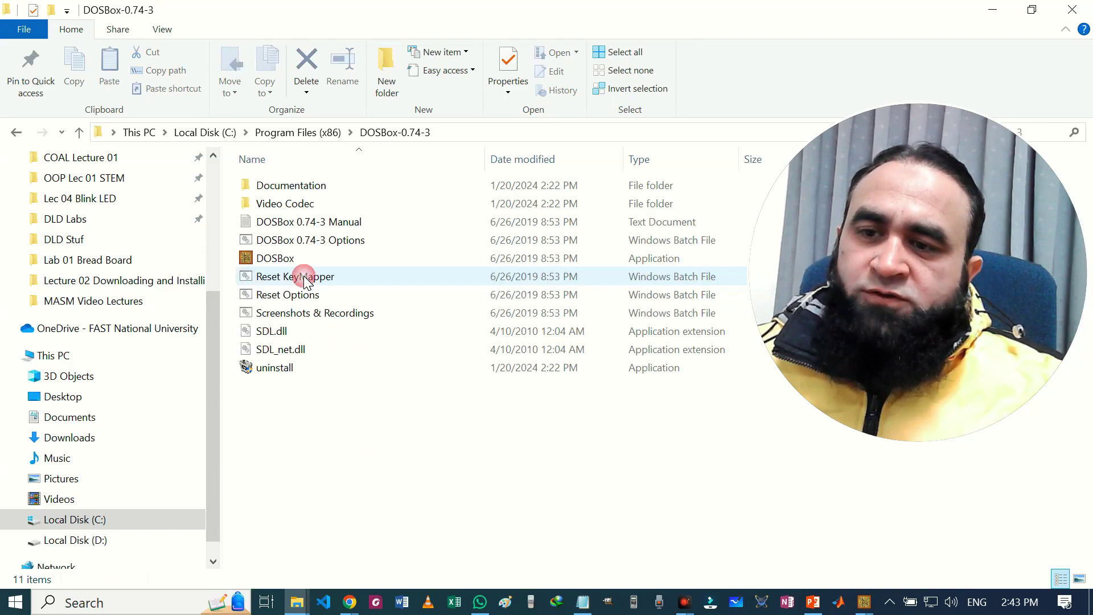
click(342, 240)
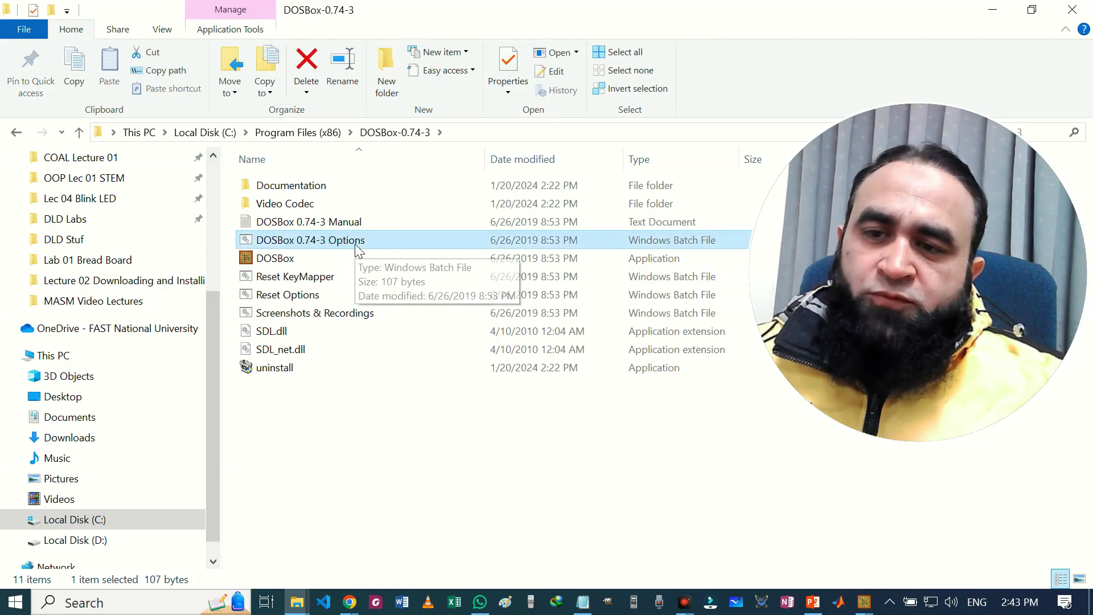
- Search Windows for 'dosbo' to list DOSBox 0.74-3 and its Options entry
click(111, 606)
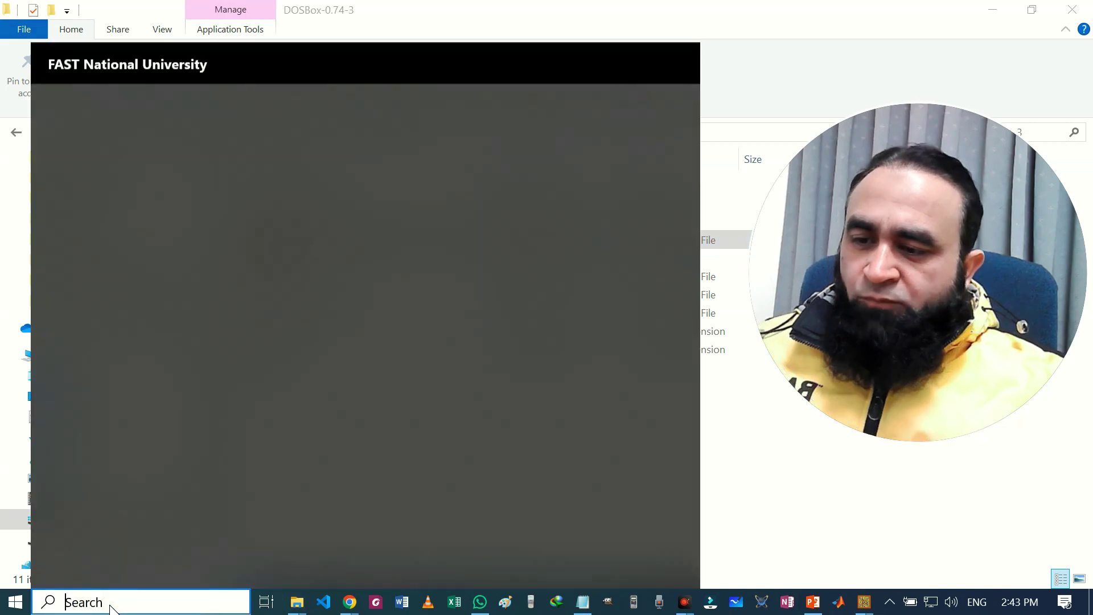
text(dosbo)
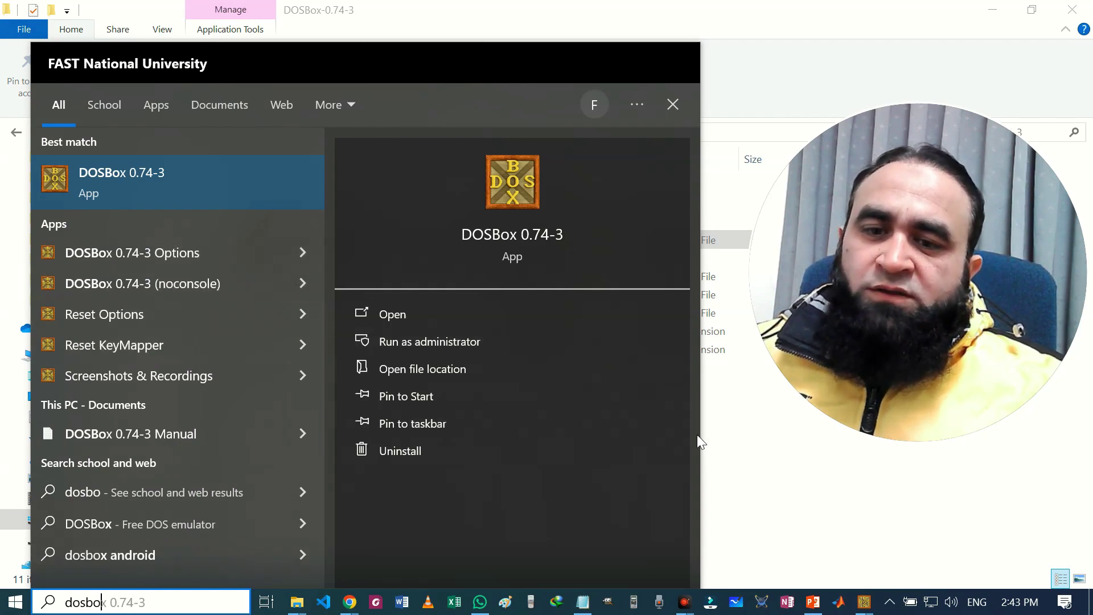
- Open dosbox-0.74-3.conf in Notepad from the DOSBox 0.74-3 Options search result
mouse_move(739, 439)
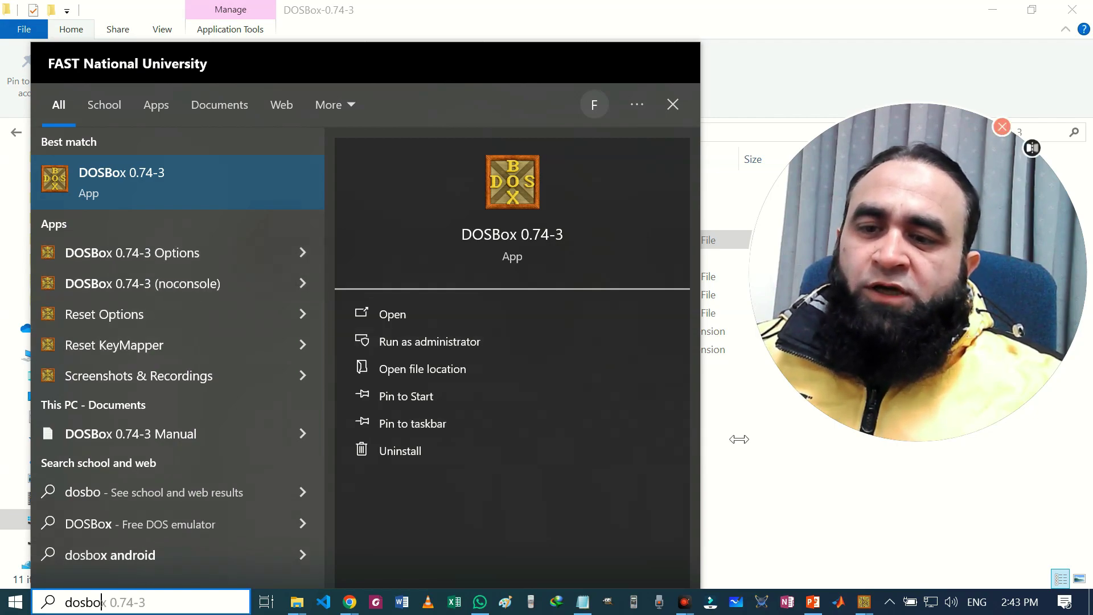
click(170, 254)
mouse_move(444, 112)
mouse_down()
mouse_move(375, 129)
mouse_move(408, 132)
mouse_up()
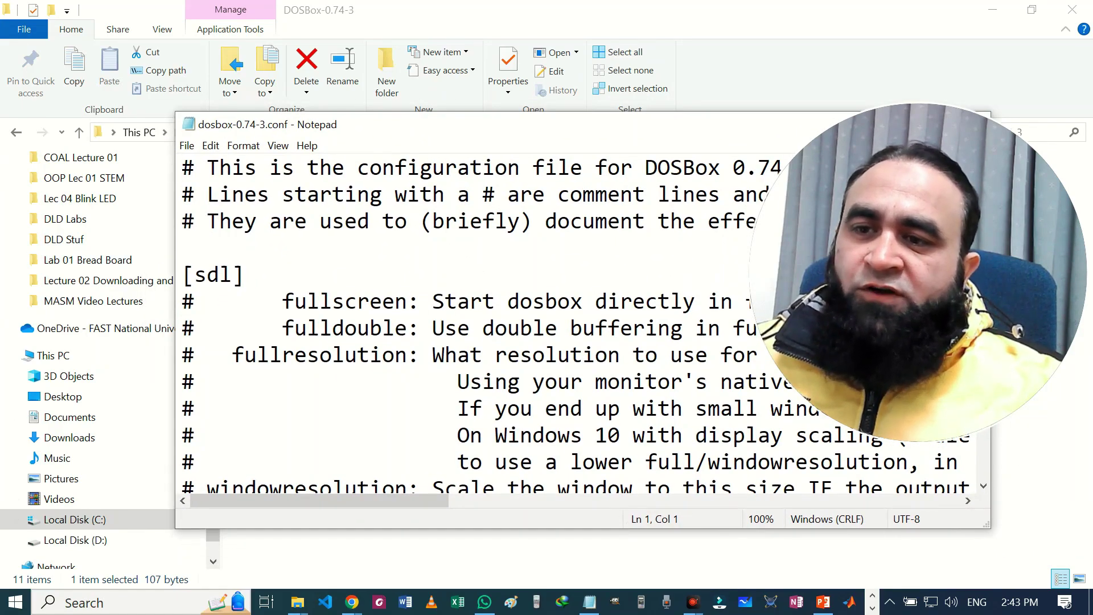
- Find 'windowresolution' in the file until the windowresolution=original line is reached
click(211, 145)
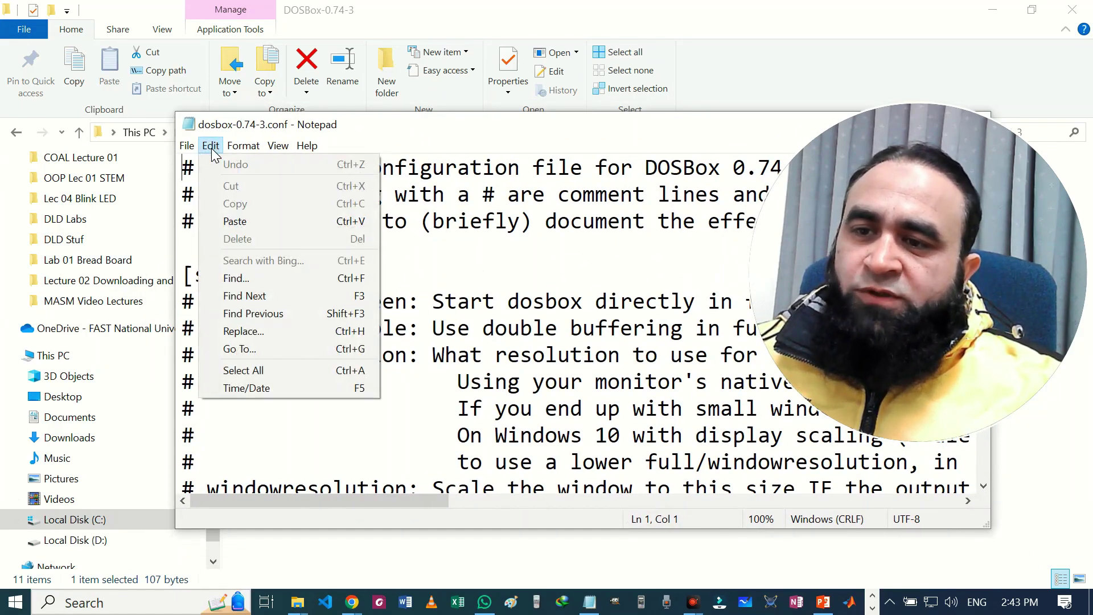
click(269, 276)
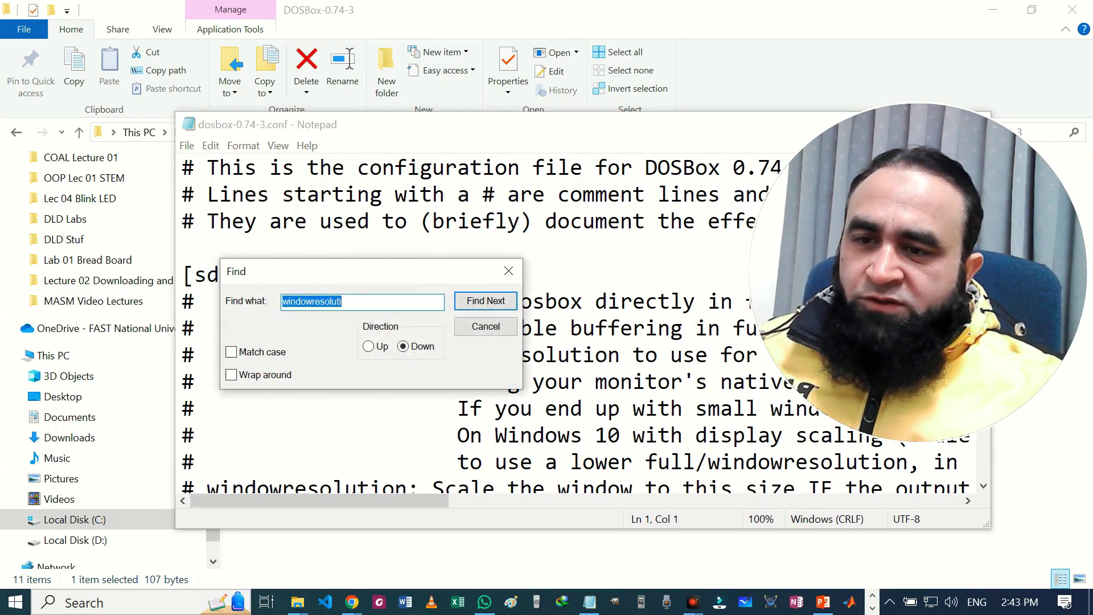
click(349, 301)
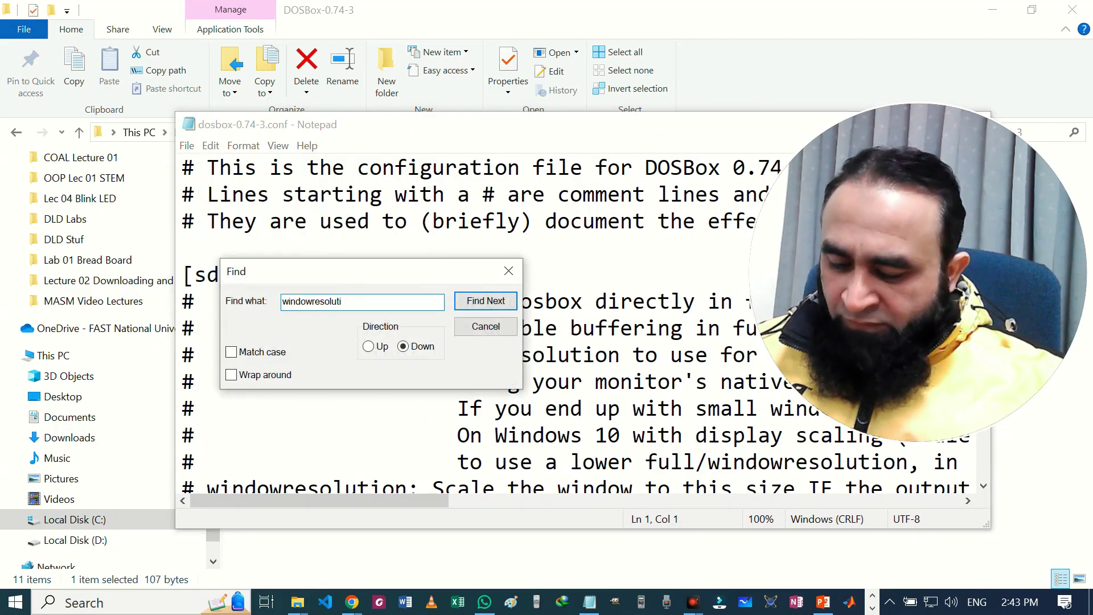
key(BackSpace)
key(BackSpace)
key(BackSpace)
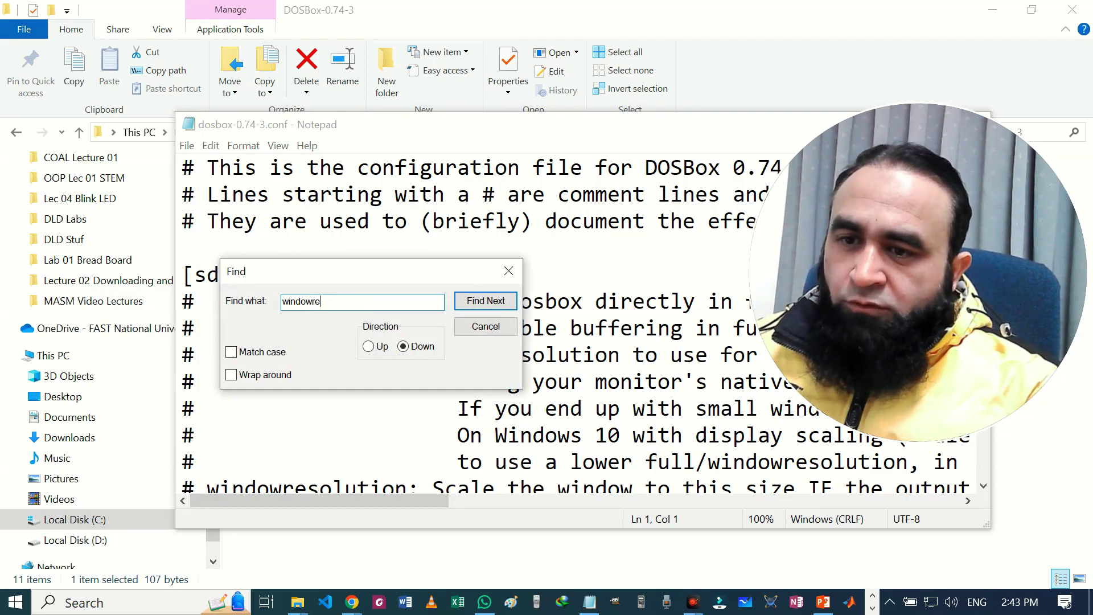
text(solution)
key(Return)
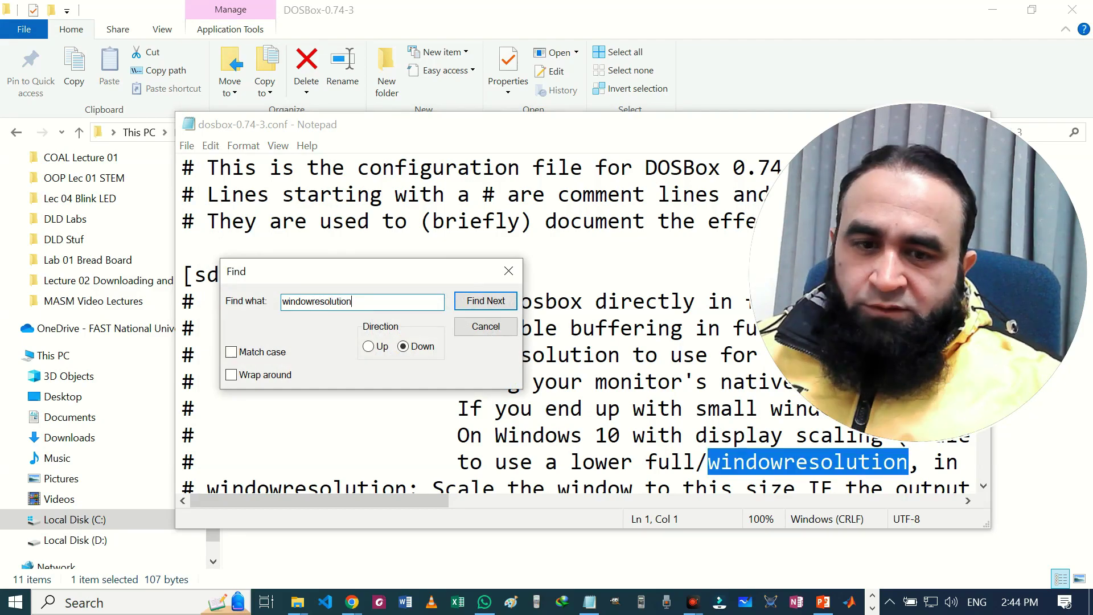
key(Return)
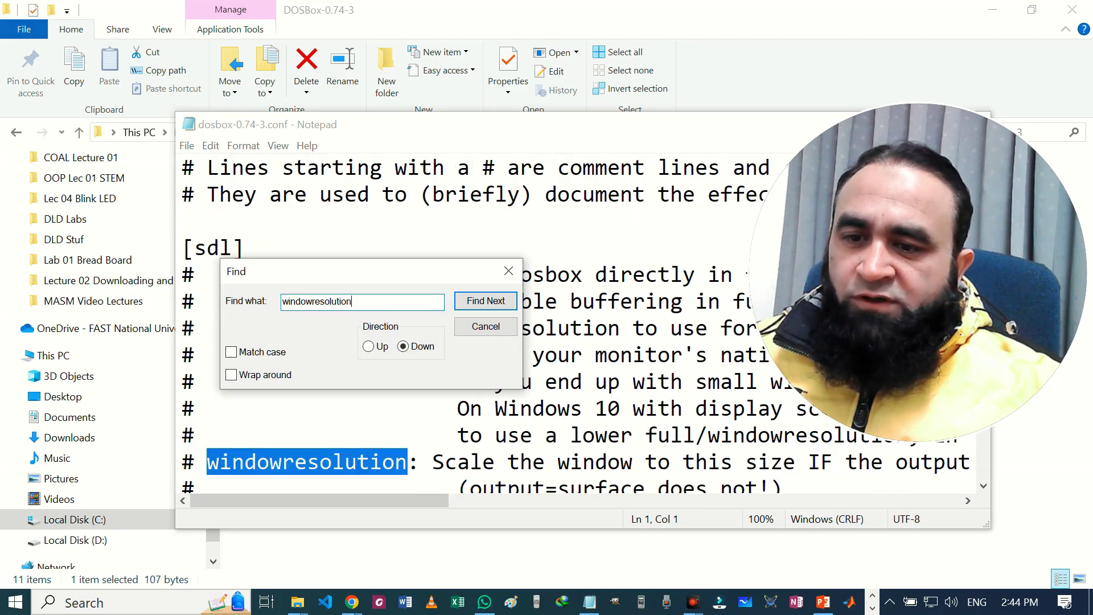
key(Return)
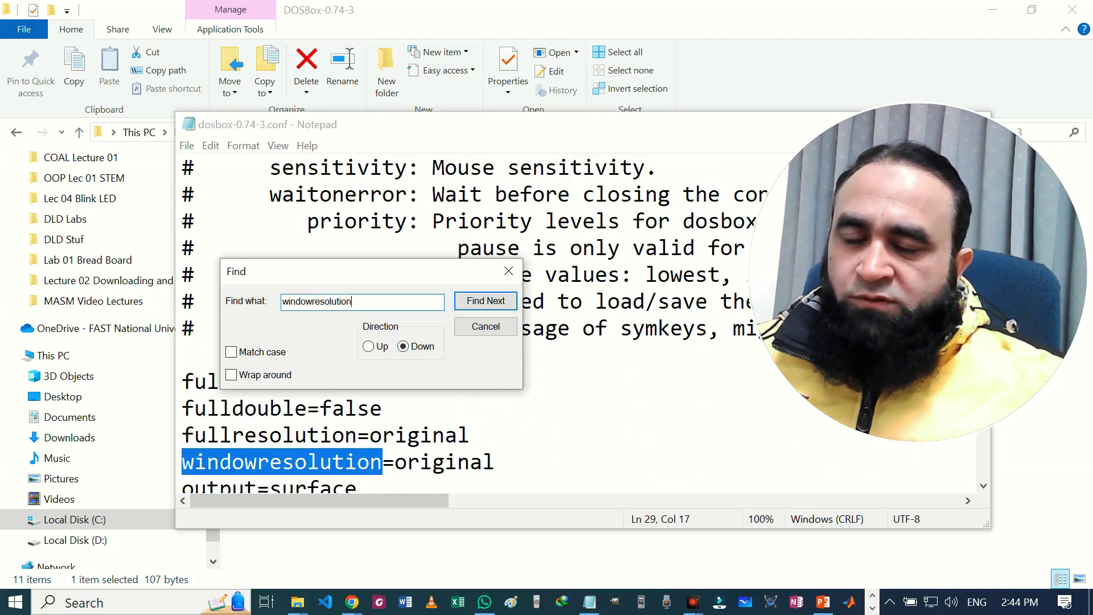
- Change the windowresolution value from original to 1600x800
click(508, 271)
drag(477, 130, 468, 114)
key(End)
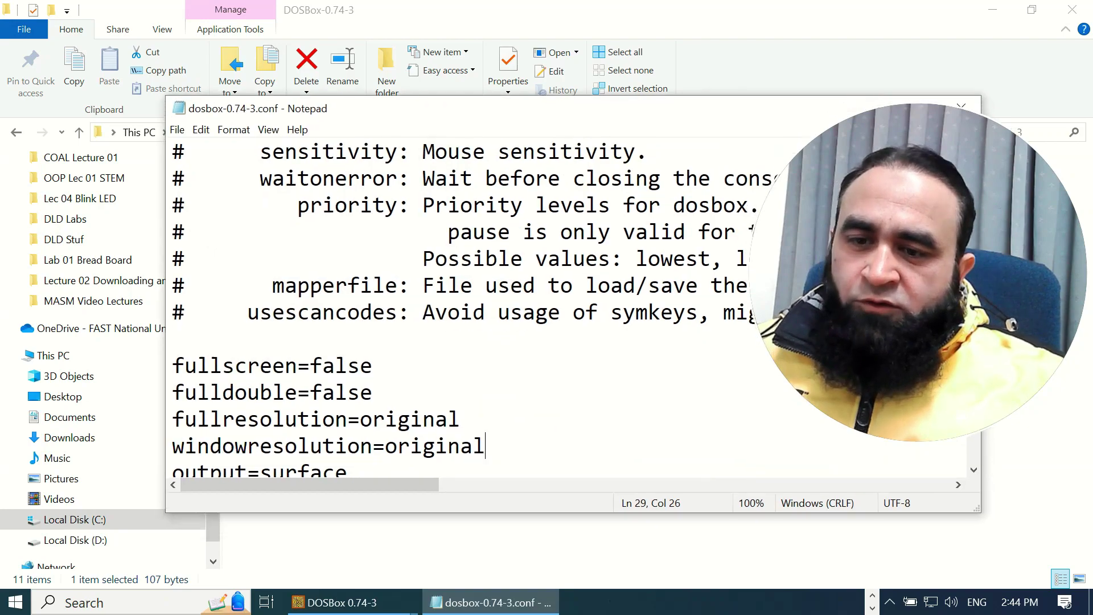
key(BackSpace)
key(BackSpace)
key(BackSpace)
key(BackSpace)
key(BackSpace)
key(BackSpace)
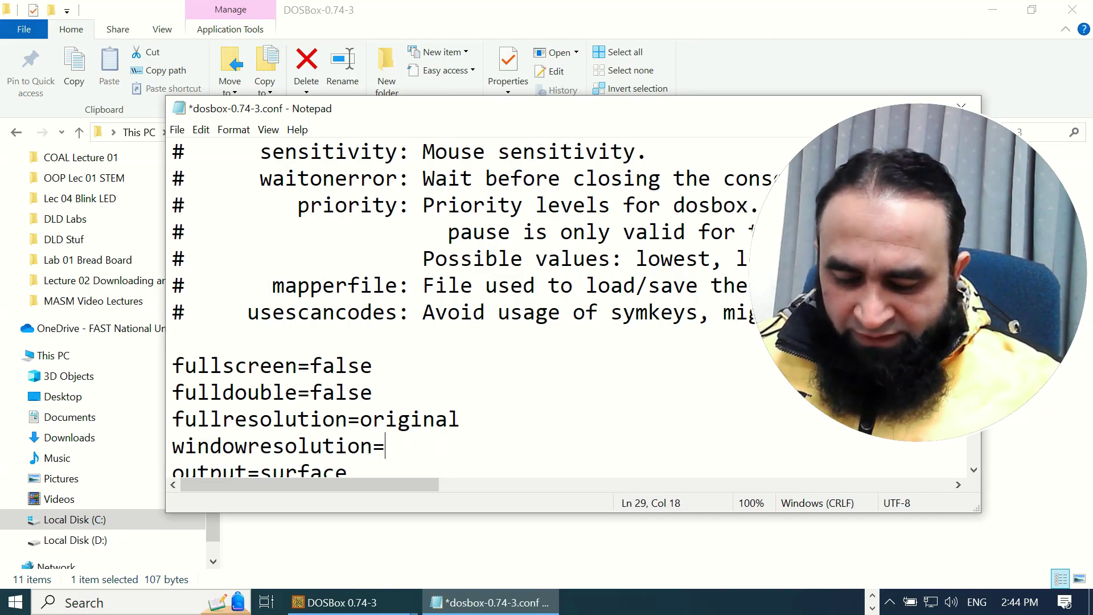
text(1200)
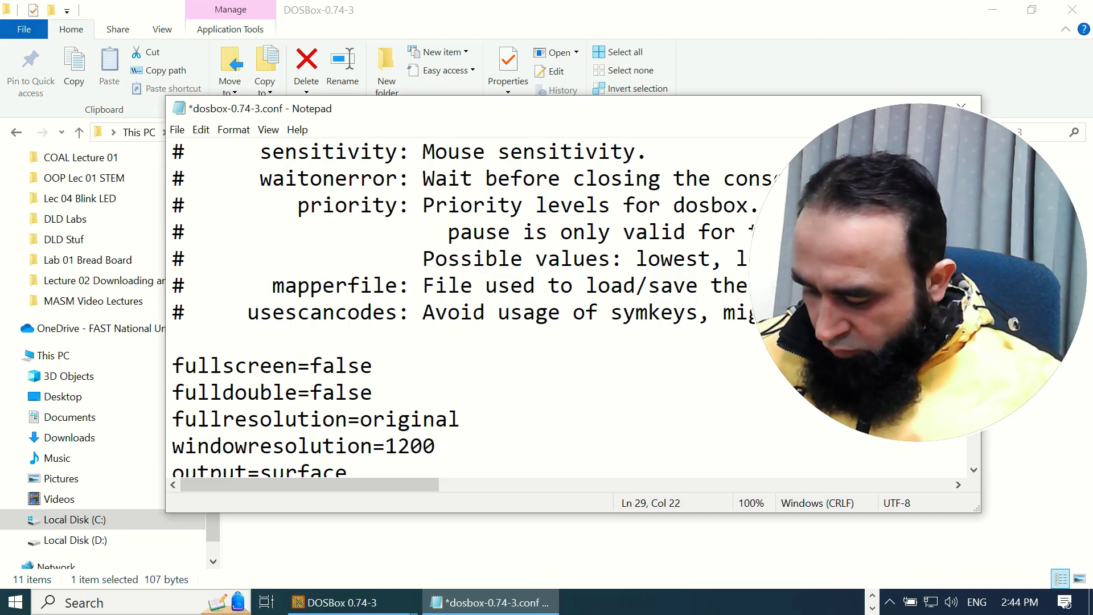
text(x700)
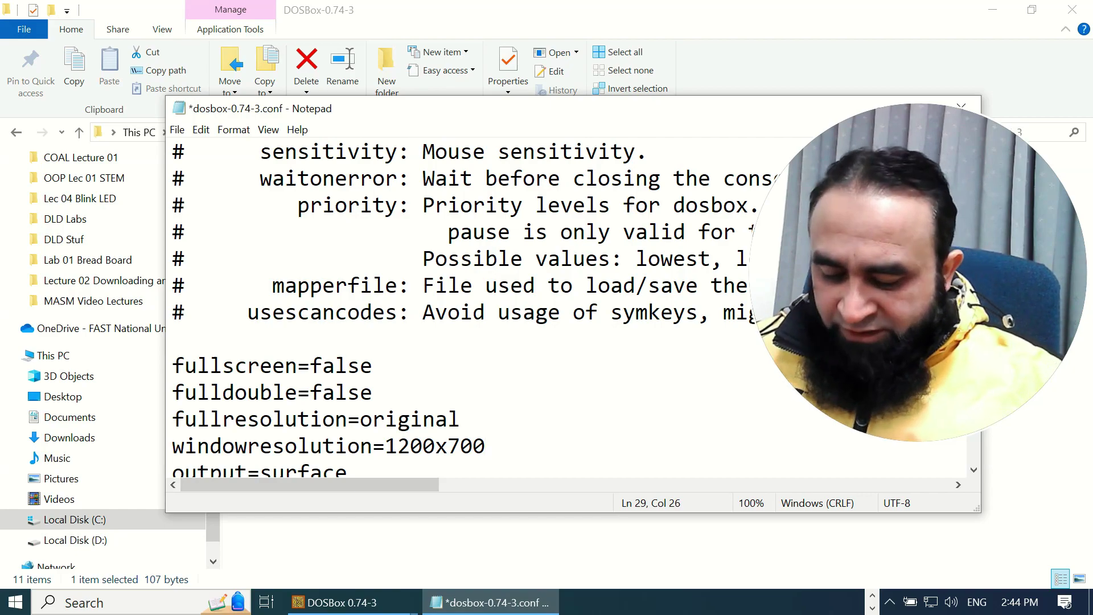
key(Left)
key(Left)
key(Left)
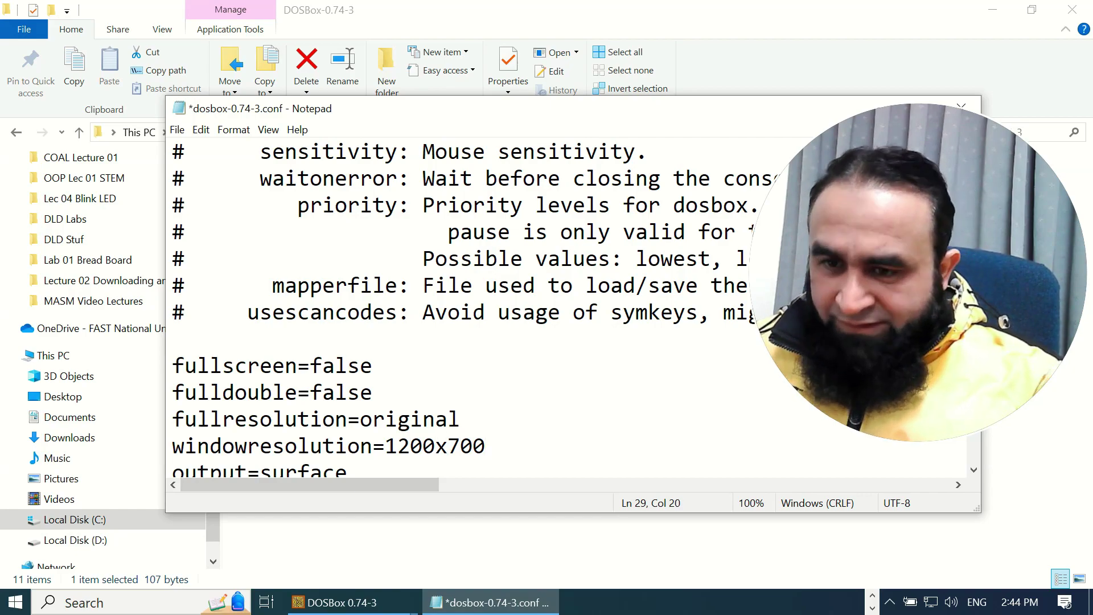
key(BackSpace)
text(6)
key(Right)
key(Right)
key(Right)
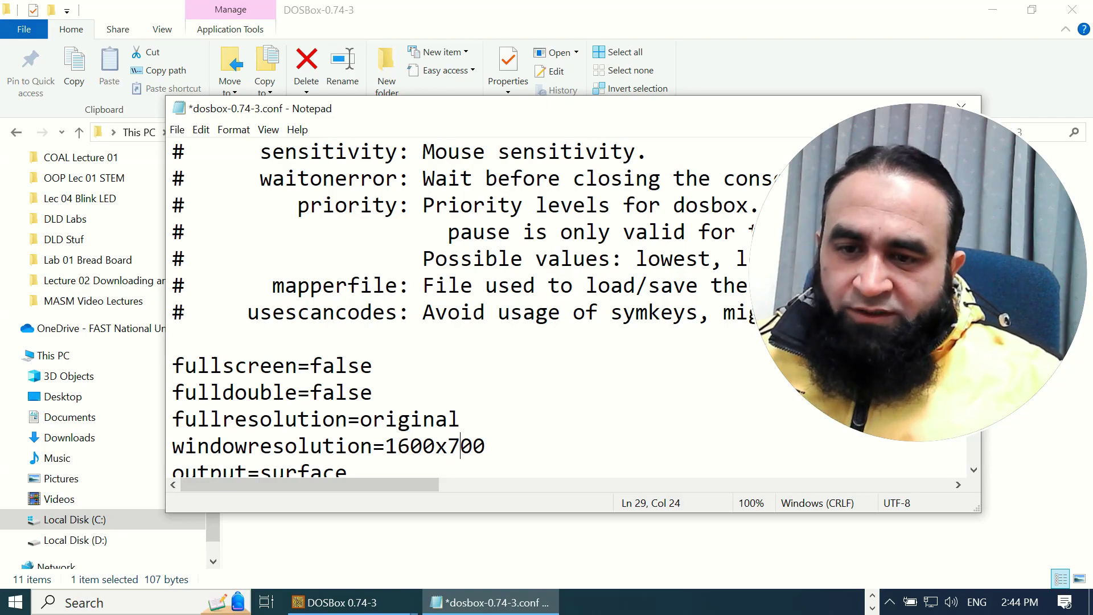
key(BackSpace)
text(8)
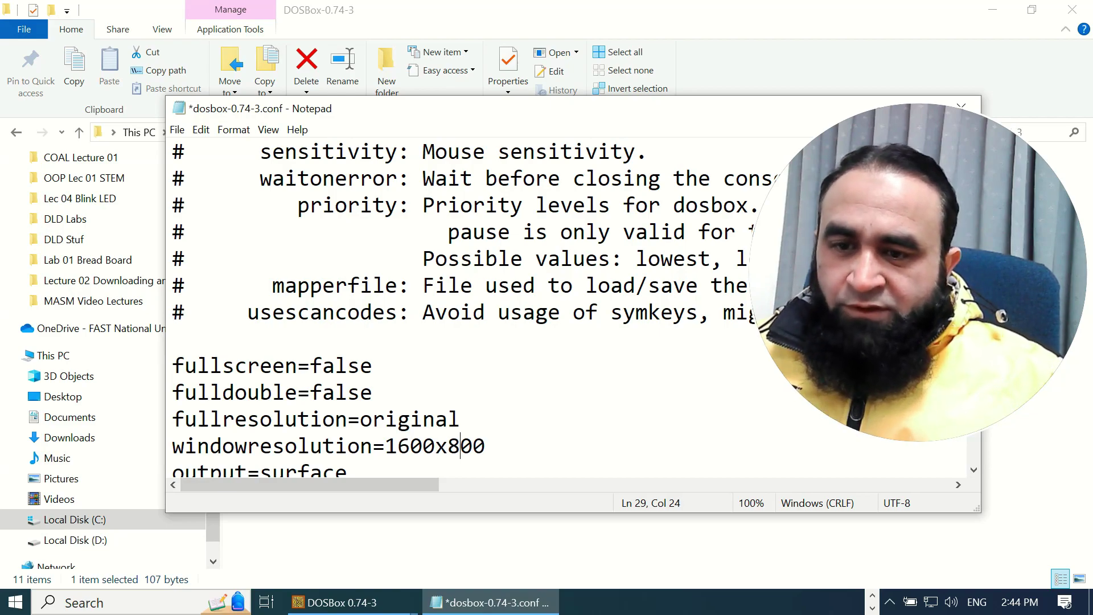
- Change output=surface to output=ddraw and save the config file
scroll(456, 308, down, 1)
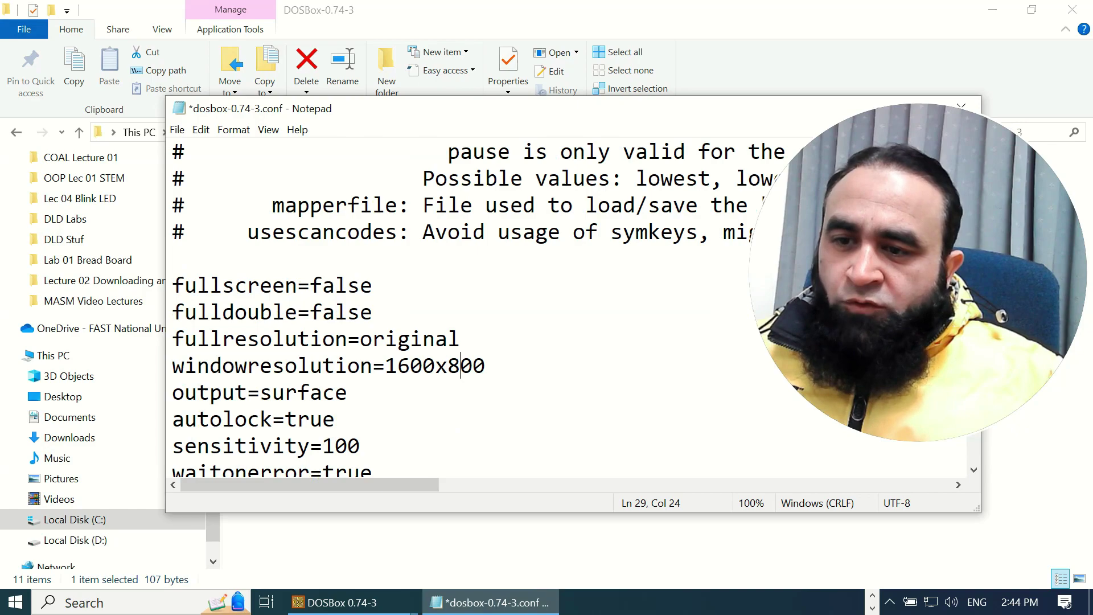
scroll(455, 307, down, 1)
scroll(456, 307, up, 1)
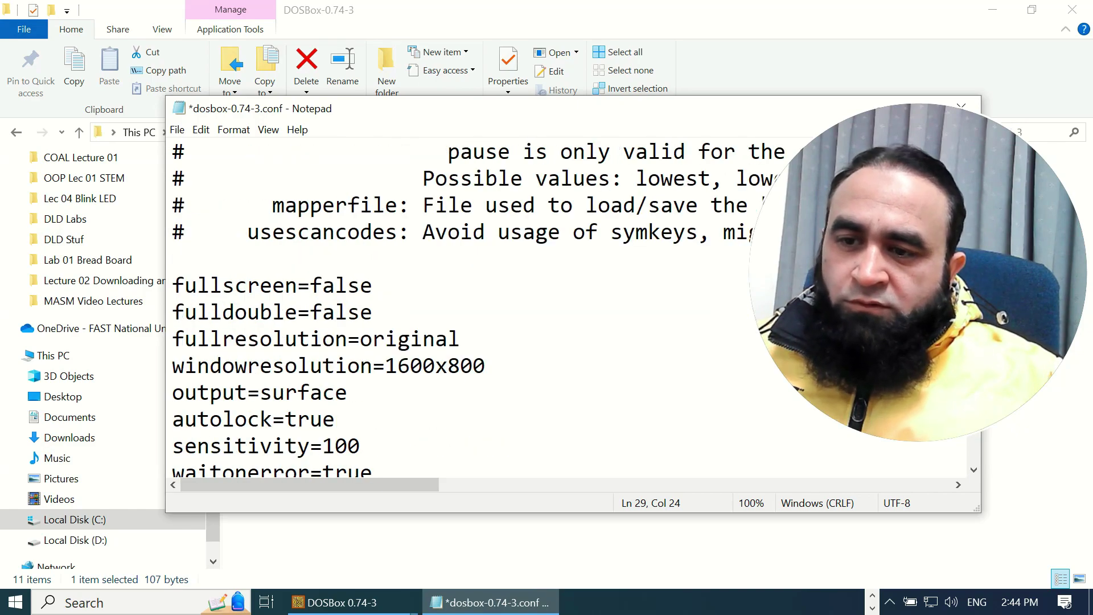
click(347, 392)
key(BackSpace)
key(BackSpace)
key(BackSpace)
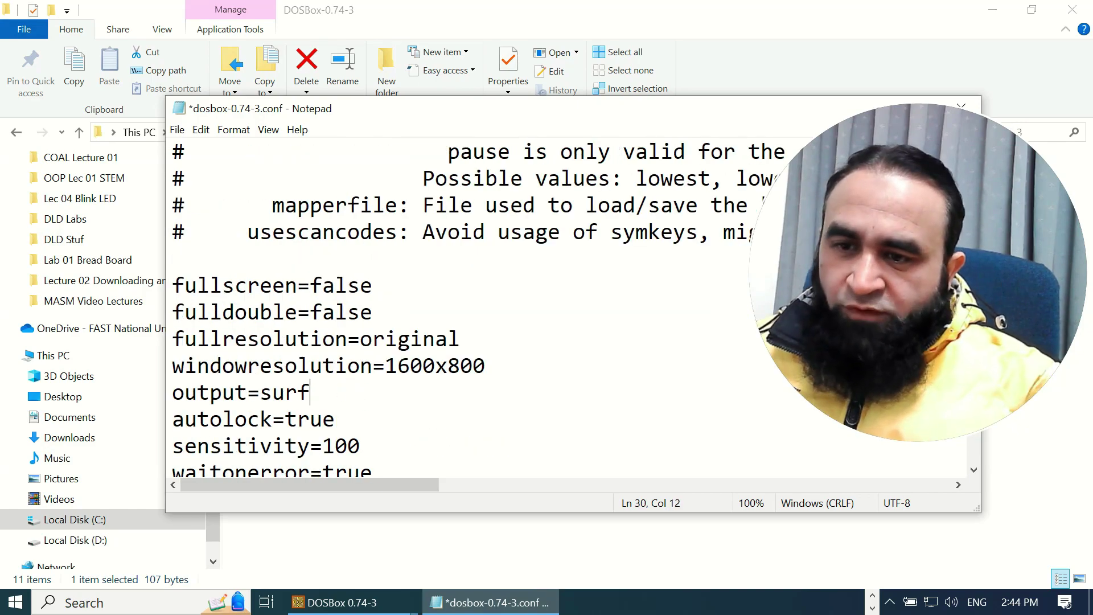
text(f)
key(BackSpace)
text(d)
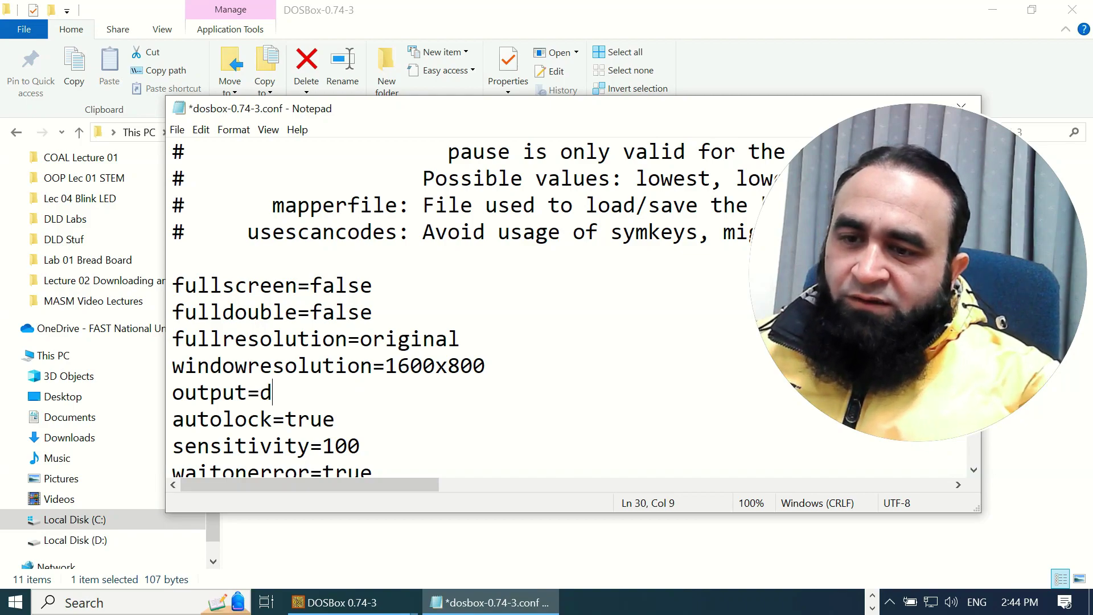
text(dra)
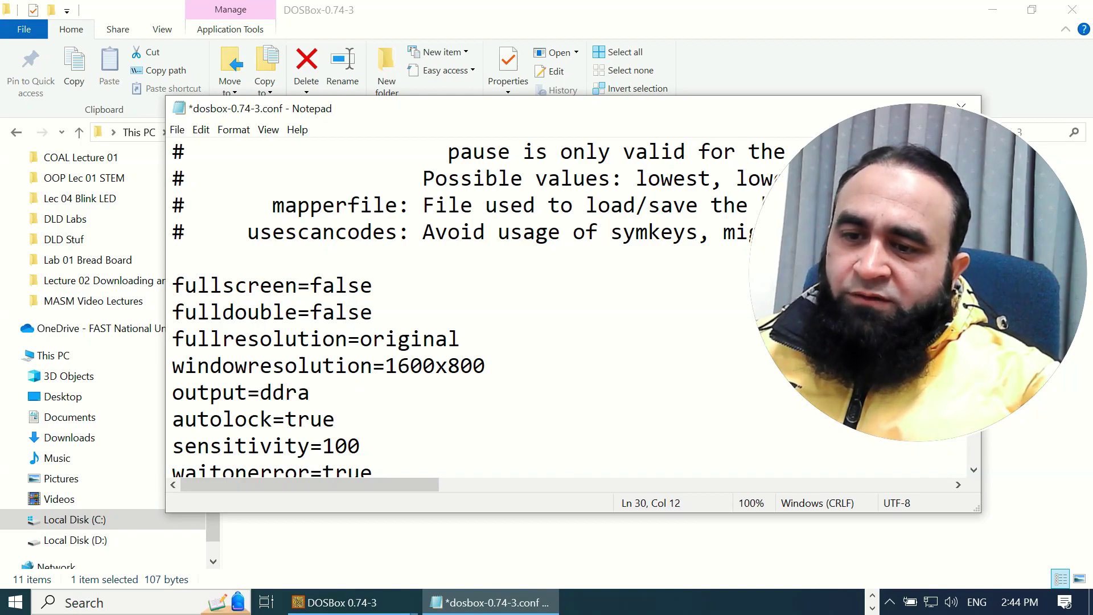
text(w)
key(ctrl+s)
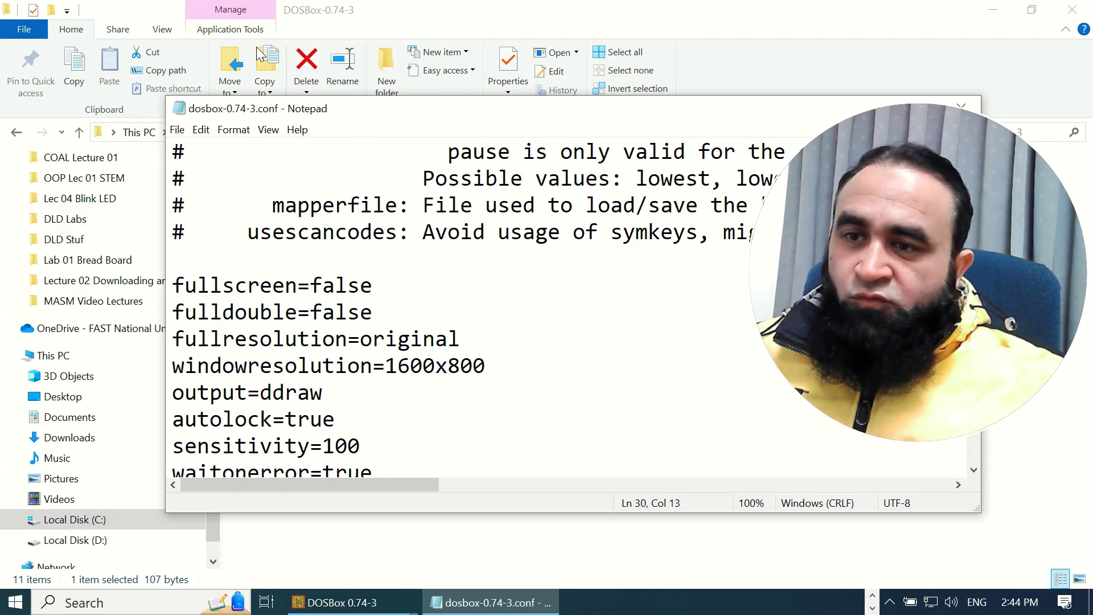
- Close Notepad and DOSBox, then relaunch DOSBox 0.74-3 and position its larger window
click(961, 107)
click(992, 9)
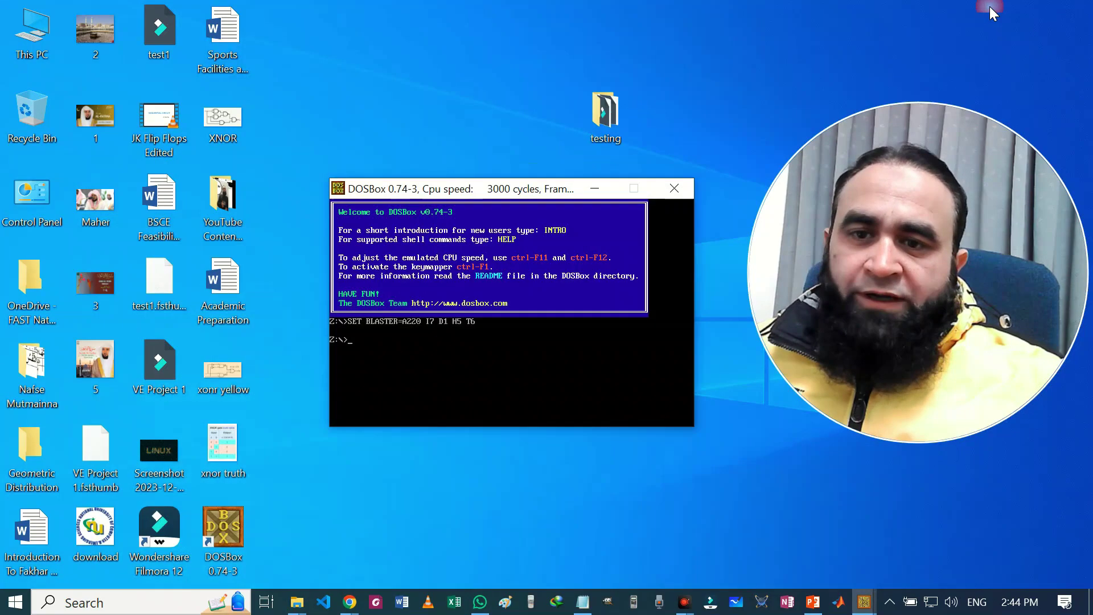
click(677, 189)
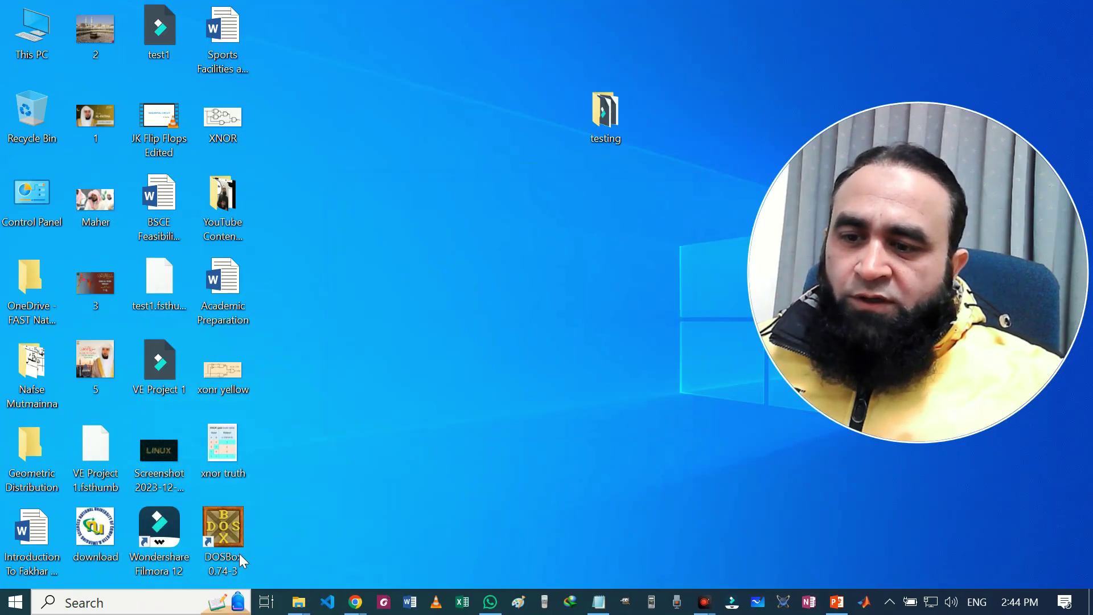
double_click(226, 536)
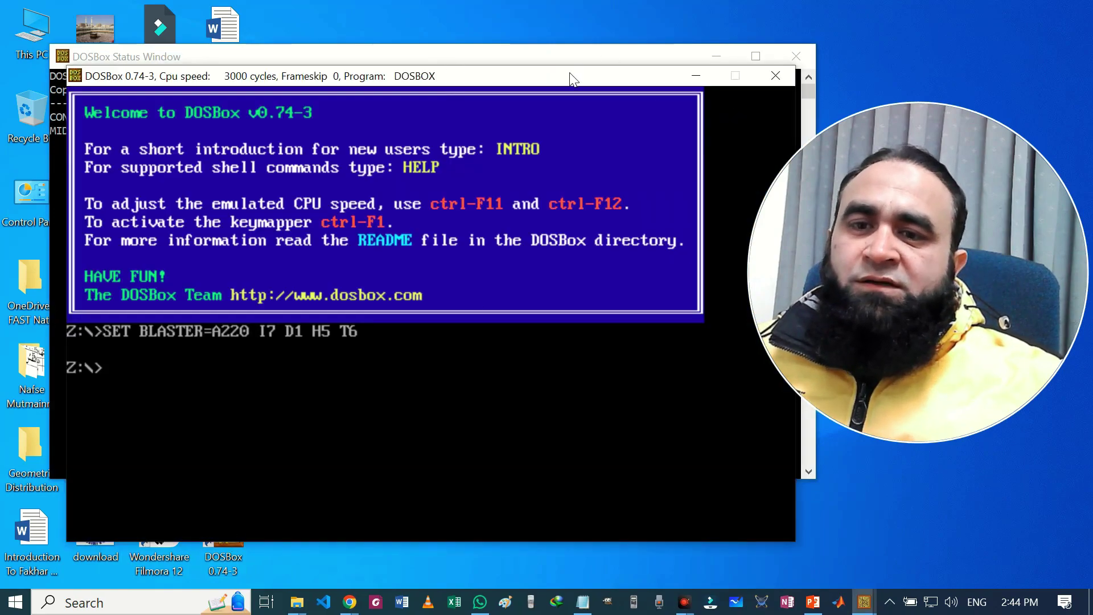
mouse_move(570, 74)
mouse_down()
mouse_move(647, 15)
mouse_move(575, 80)
mouse_move(604, 51)
mouse_up()
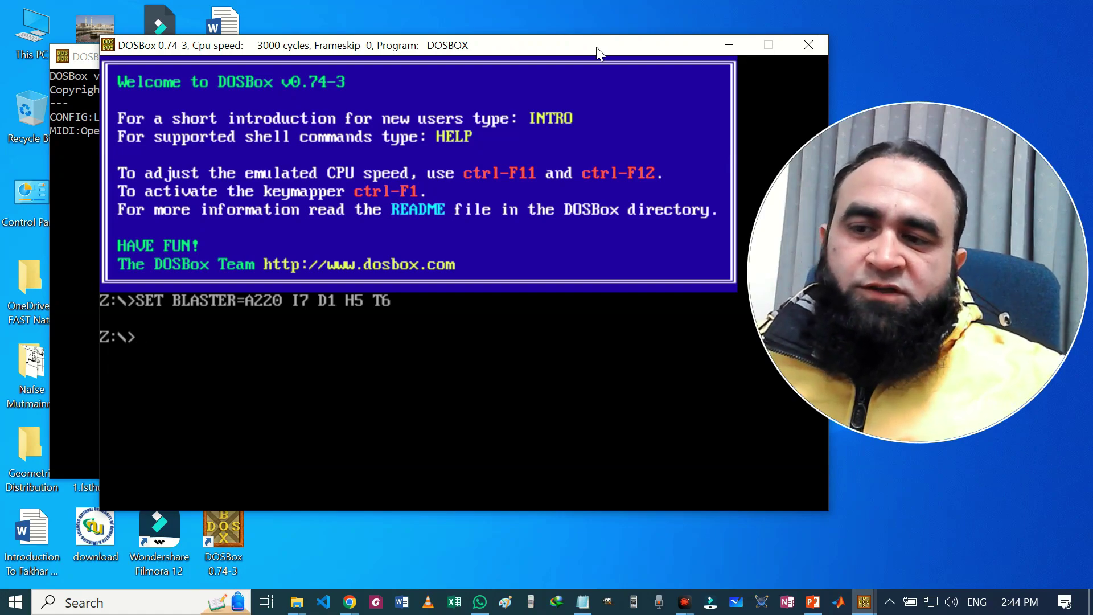
drag(596, 47, 651, 57)
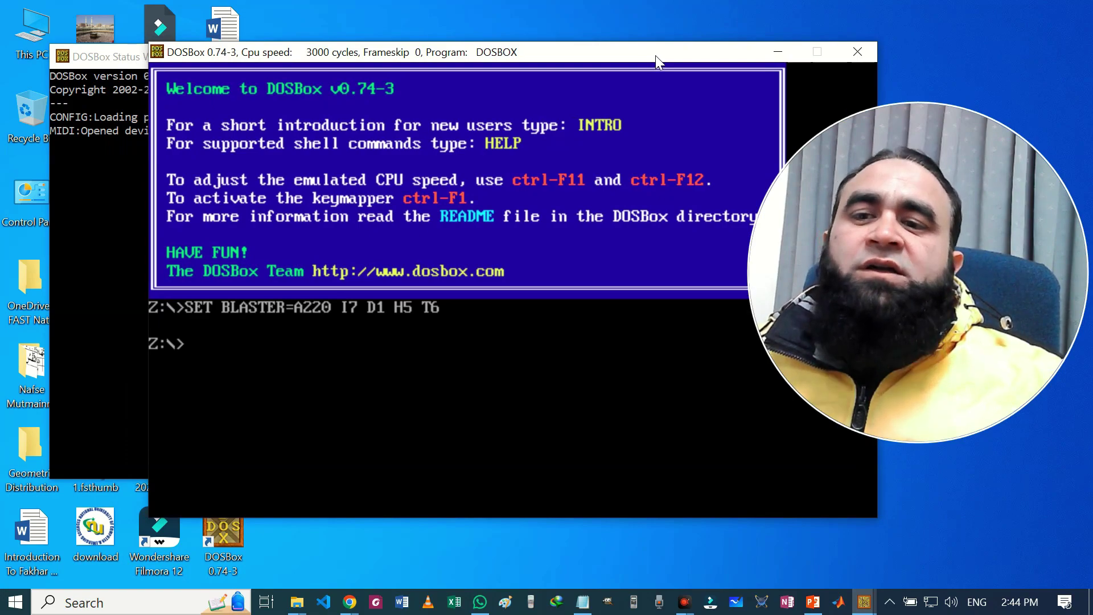
drag(654, 56, 682, 47)
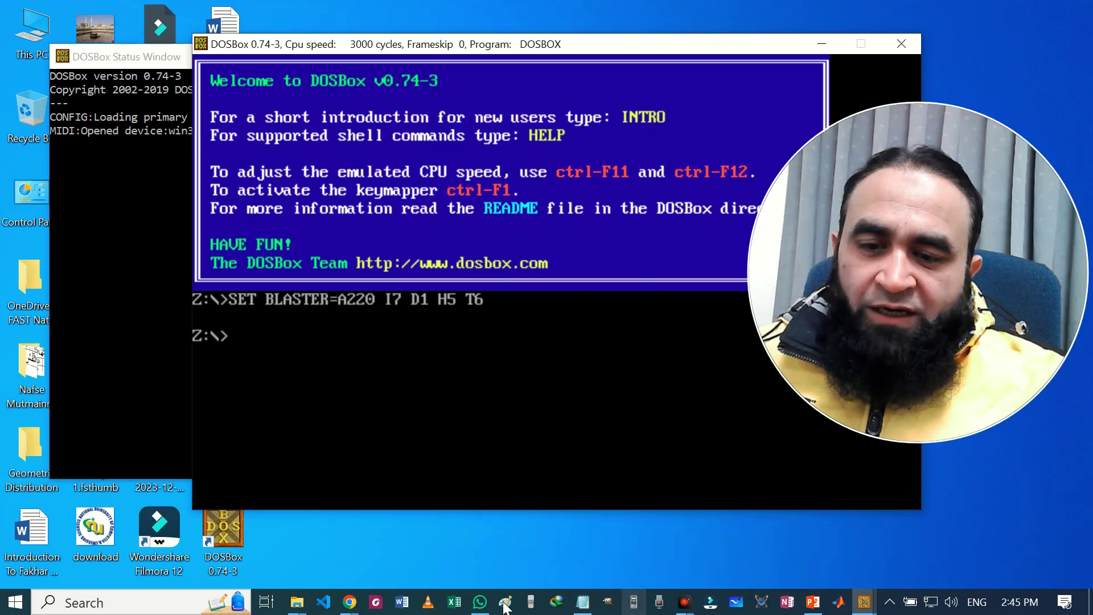
- Reopen dosbox-0.74-3.conf and place the cursor on the blank line in the [autoexec] section
click(114, 602)
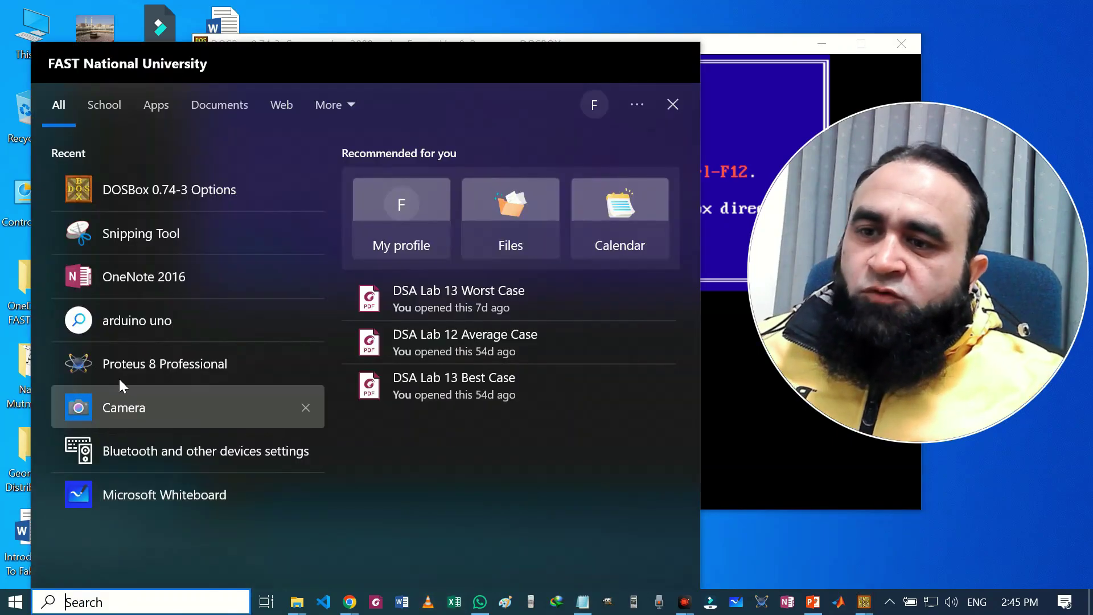
click(189, 191)
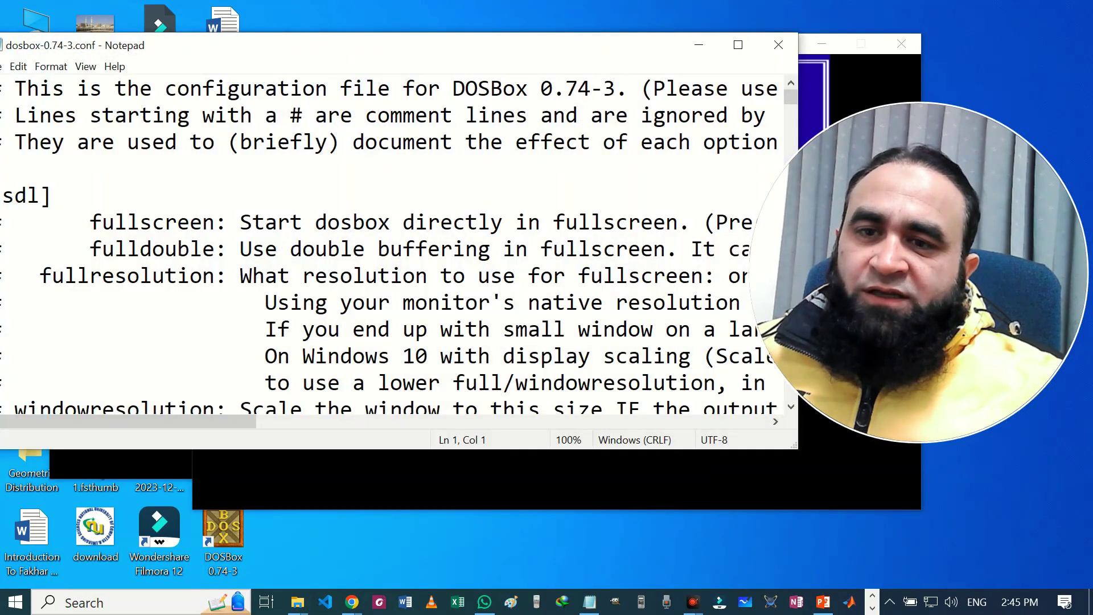
key(Down)
key(Down)
key(Down)
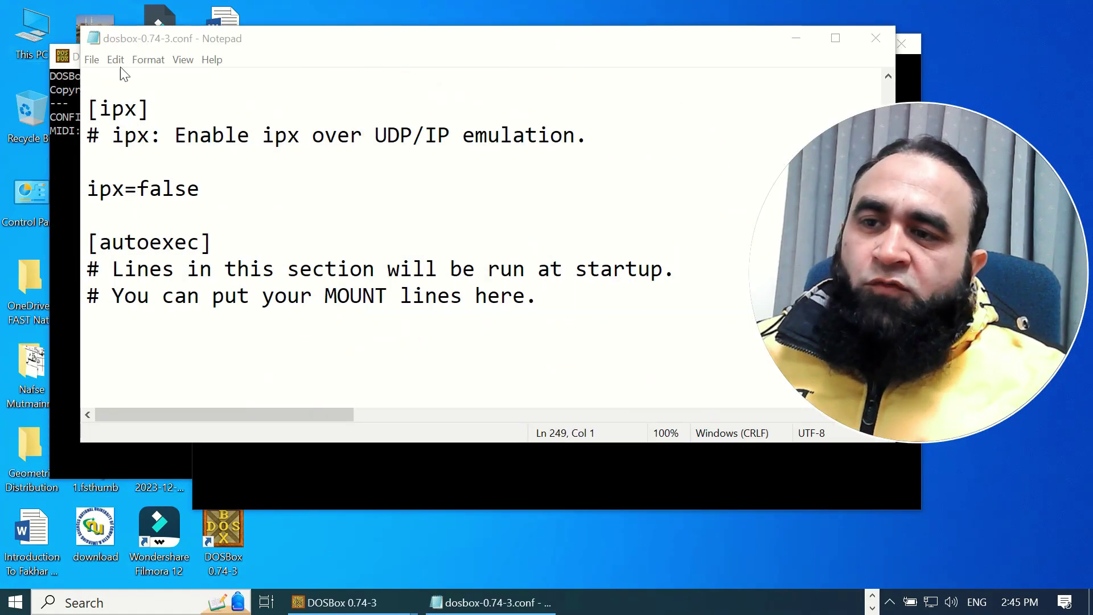
click(272, 46)
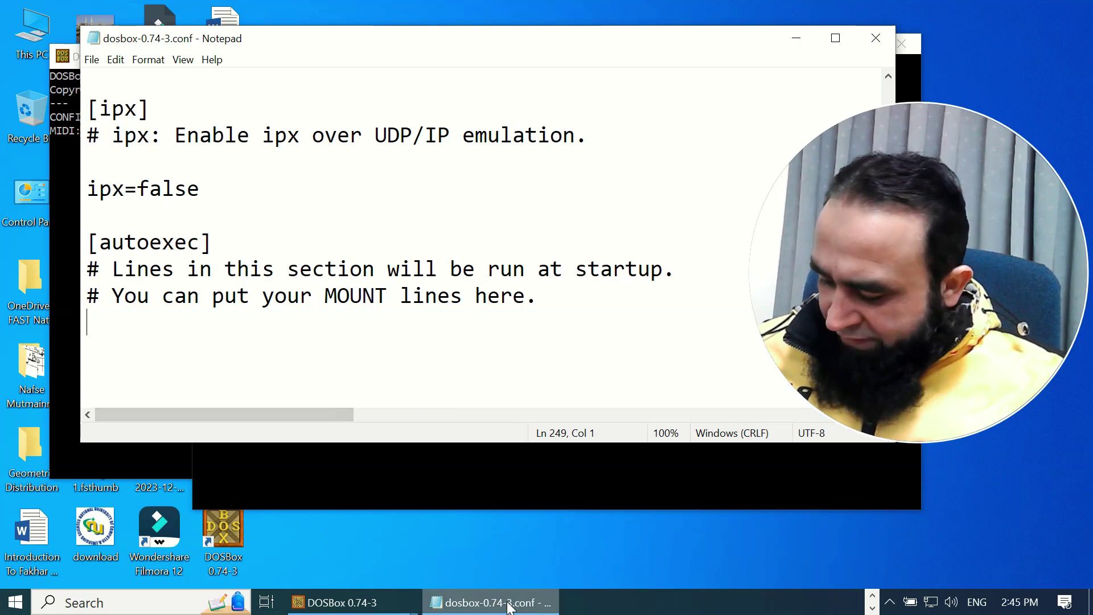
- Paste the 'mount d d:\8086' and 'd:' lines from the untitled note into [autoexec] and save
key(alt+Tab)
mouse_move(509, 606)
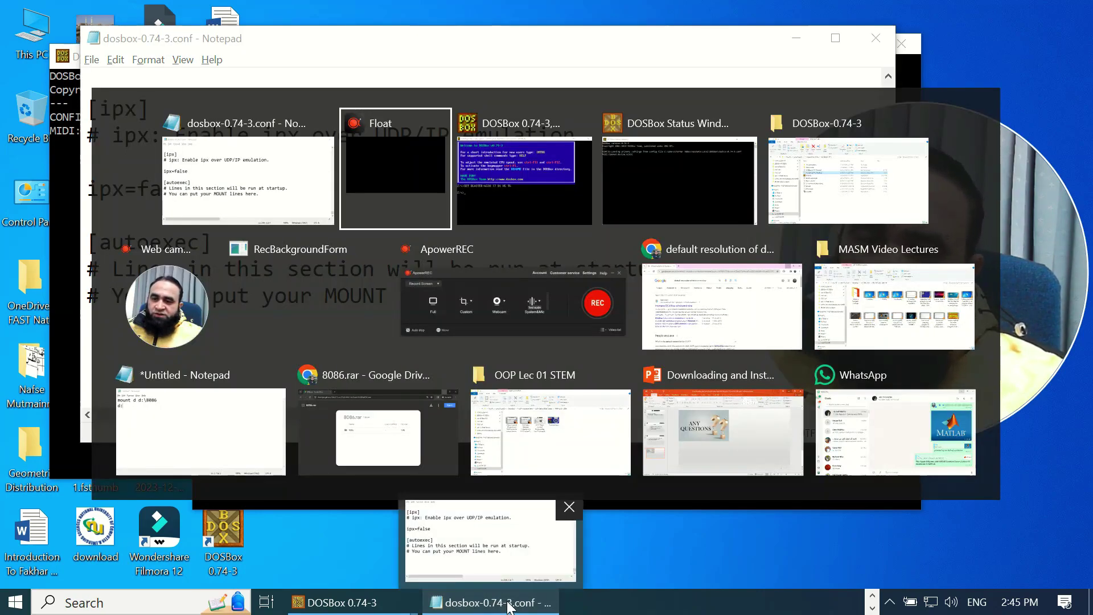
key(alt+Tab)
click(201, 430)
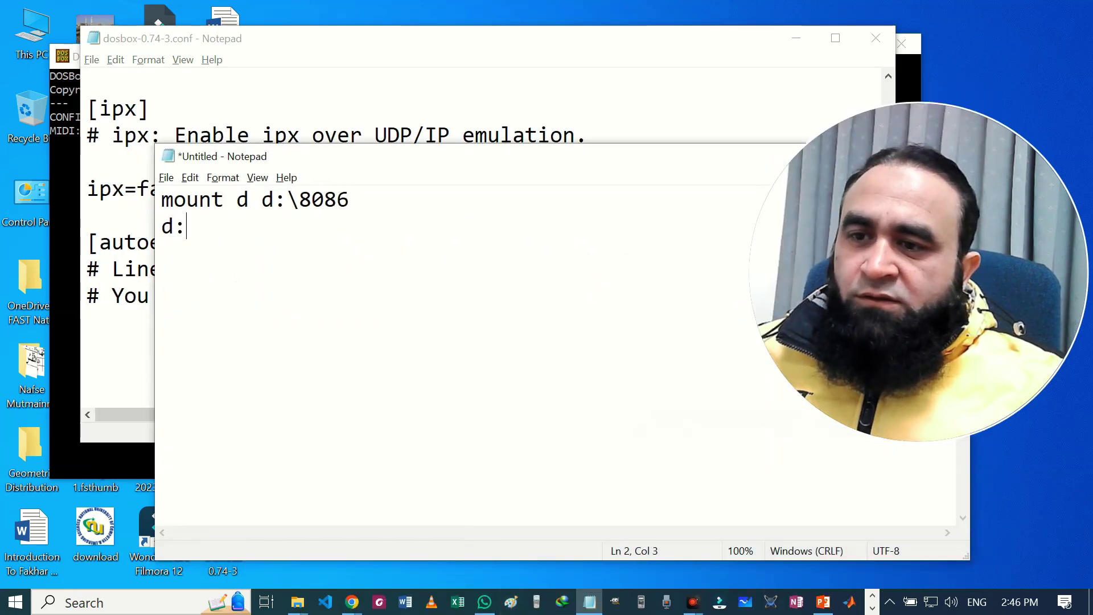
key(ctrl+Home)
key(ctrl+a)
key(ctrl+c)
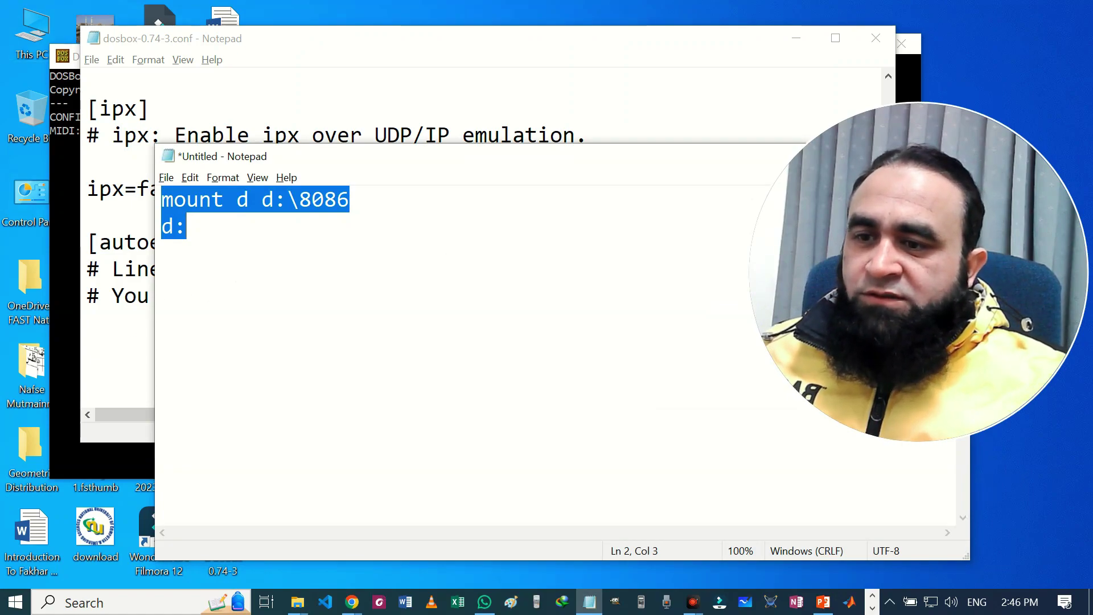
key(alt+Tab)
key(ctrl+v)
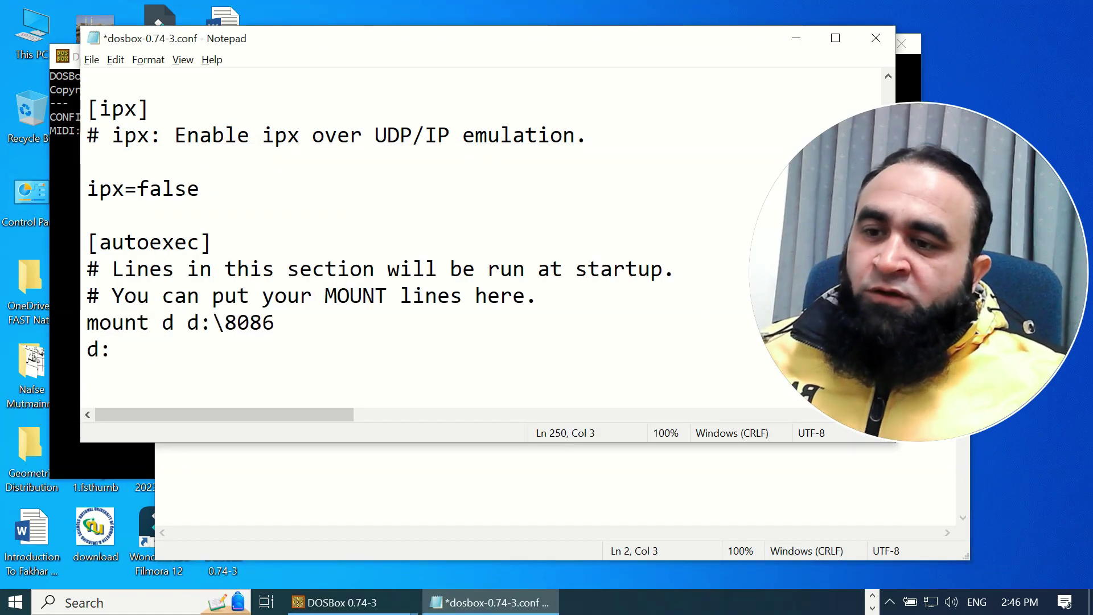
key(ctrl+s)
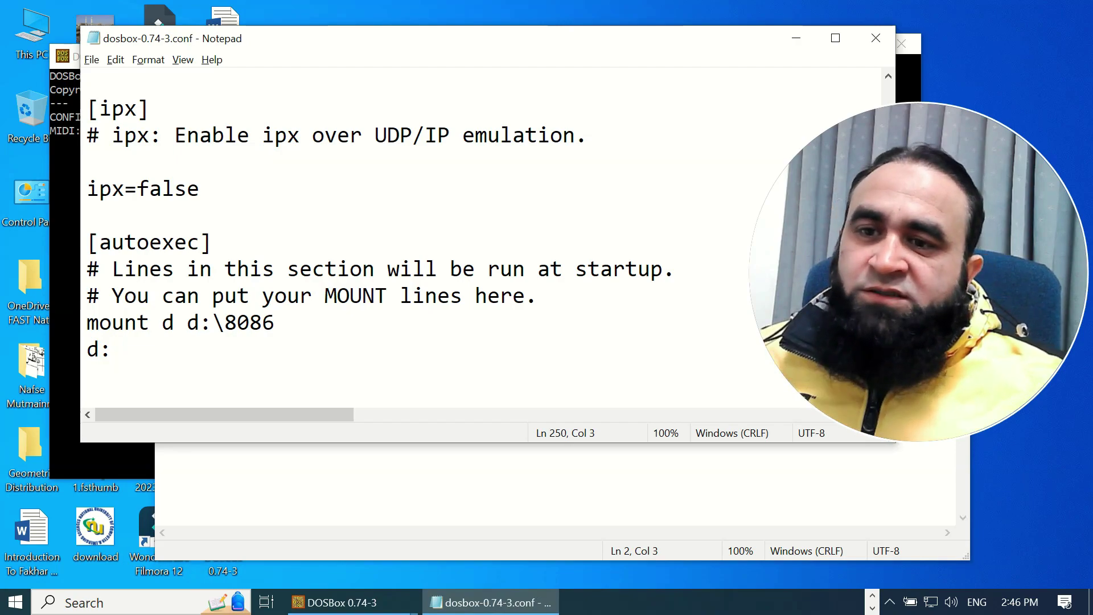
- Close the config and DOSBox, then relaunch DOSBox to confirm it starts at D:\ with d:\8086 mounted
click(875, 38)
click(727, 51)
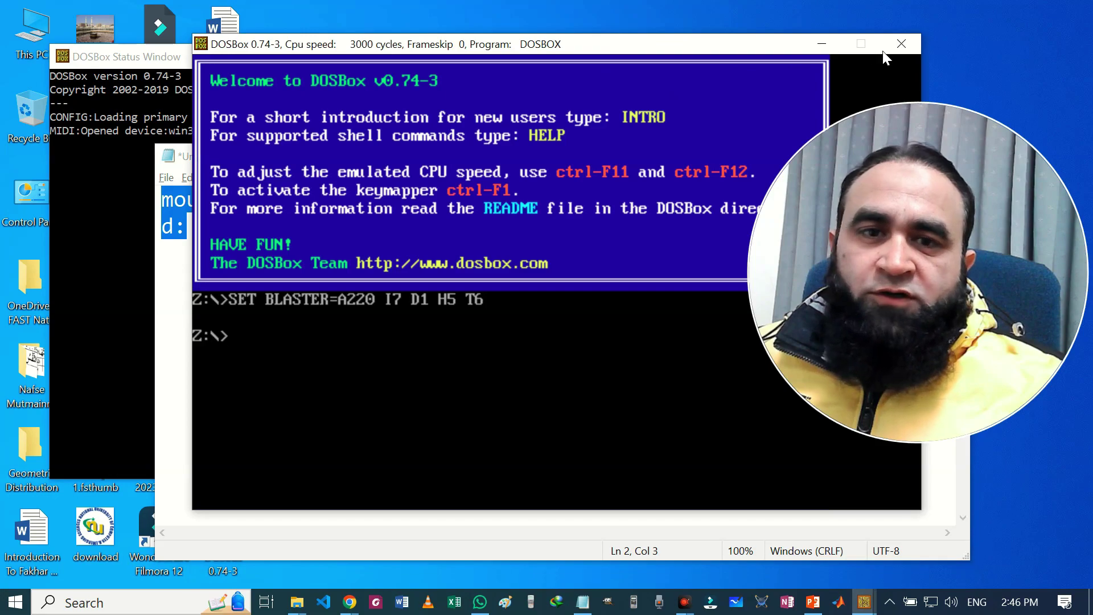
click(902, 44)
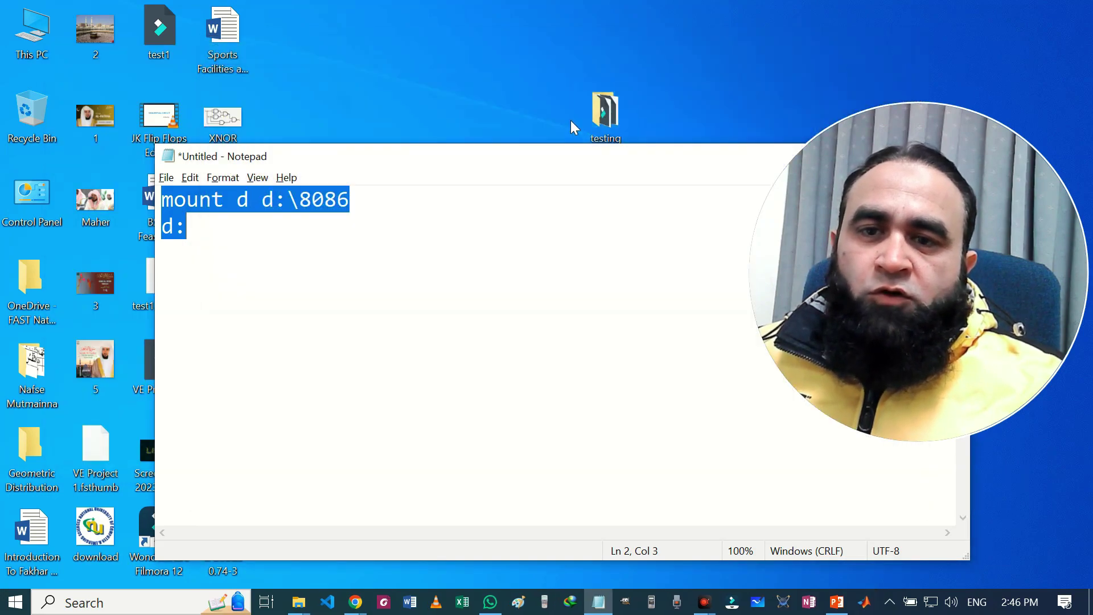
mouse_move(551, 153)
mouse_down()
mouse_move(438, 140)
mouse_move(330, 86)
mouse_up()
double_click(223, 526)
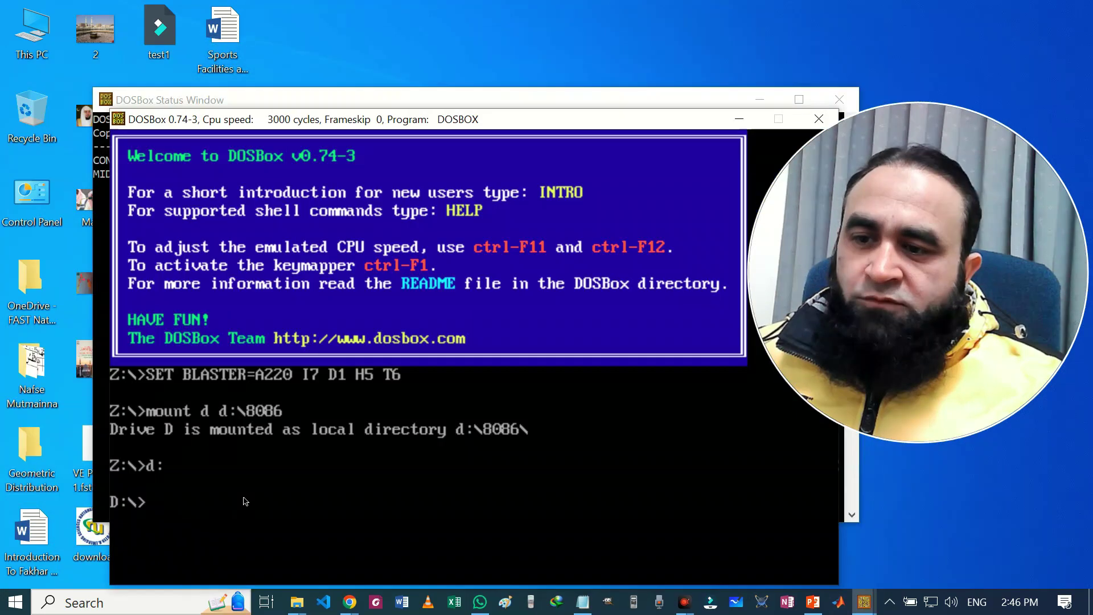
drag(549, 120, 644, 35)
click(404, 353)
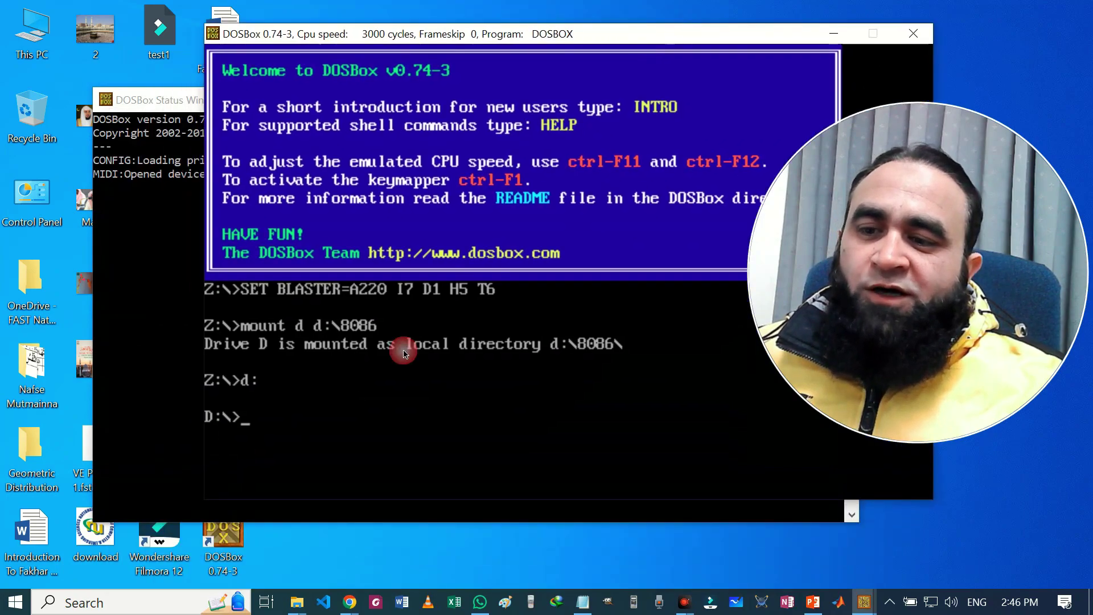